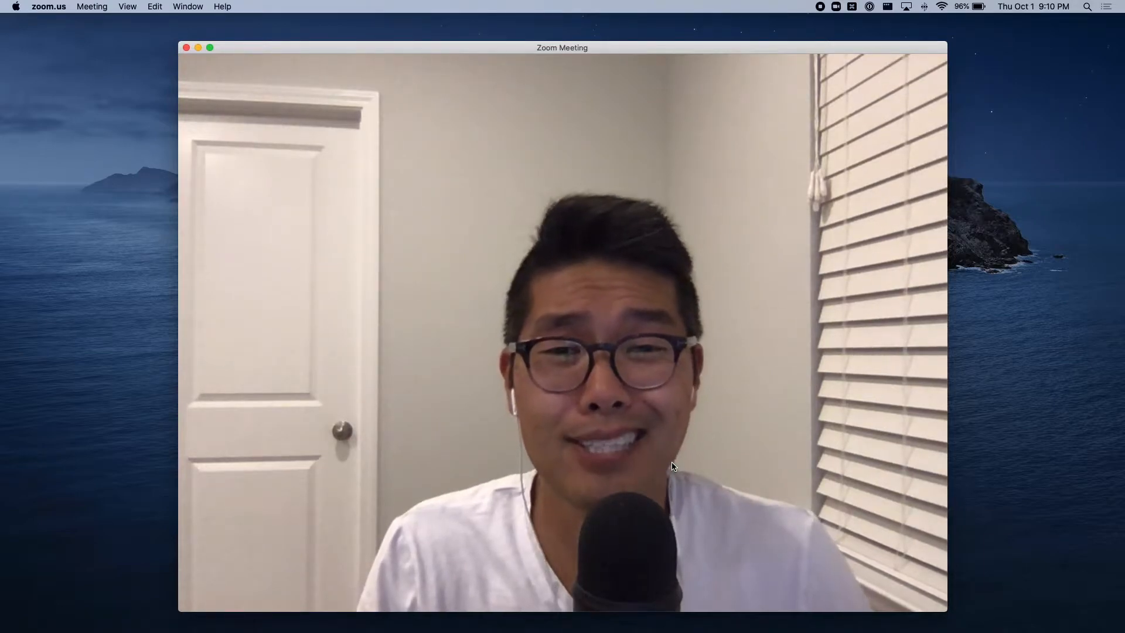
Step: End the current Zoom meeting for all participants
mouse_move(672, 466)
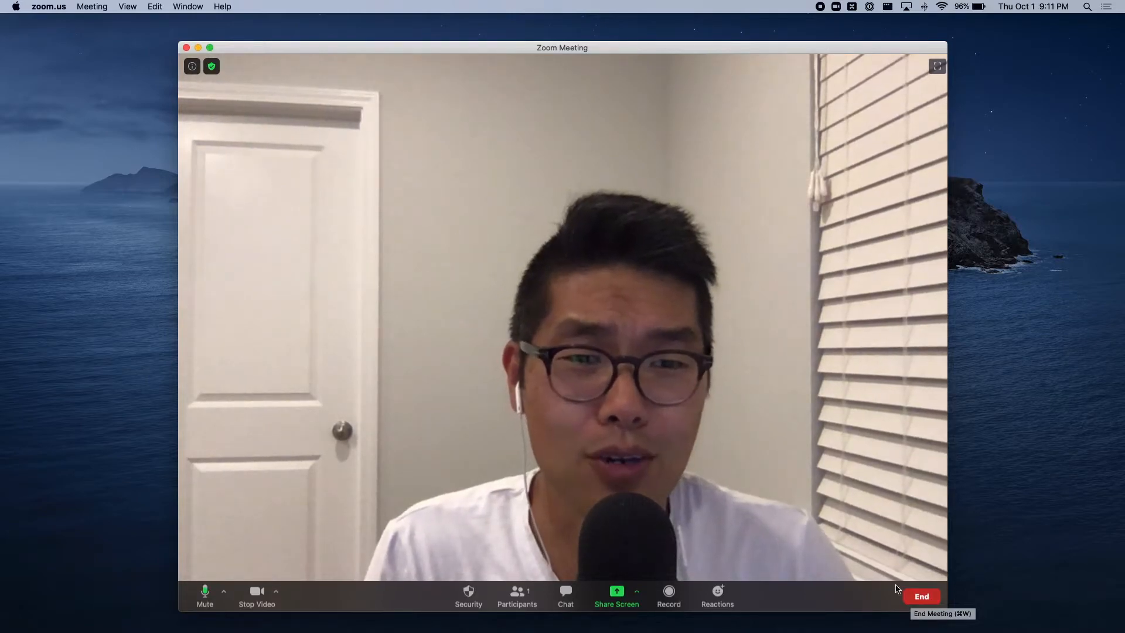
left_click(921, 598)
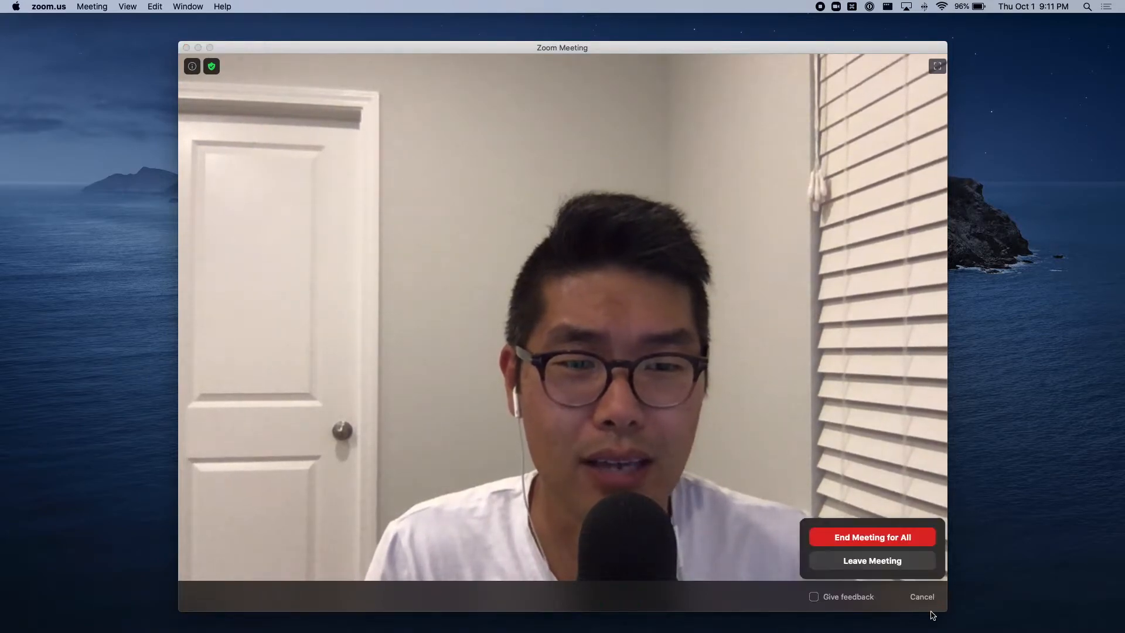
left_click(899, 536)
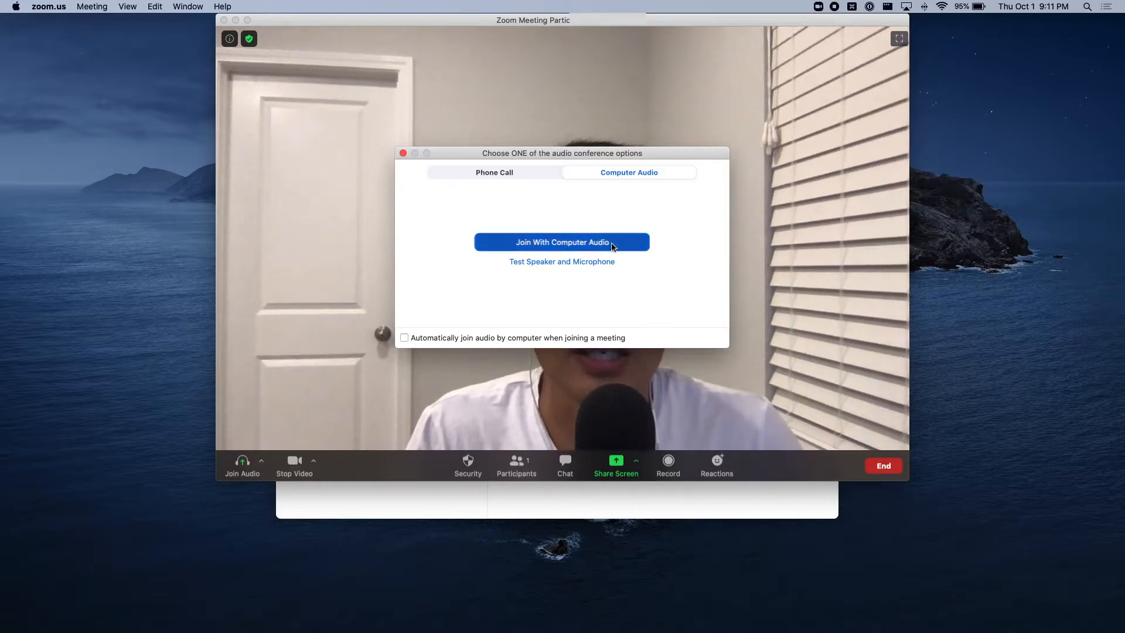
Step: Join the new Zoom meeting with computer audio, and end it for everyone
left_click(602, 242)
left_click_drag(625, 20, 620, 78)
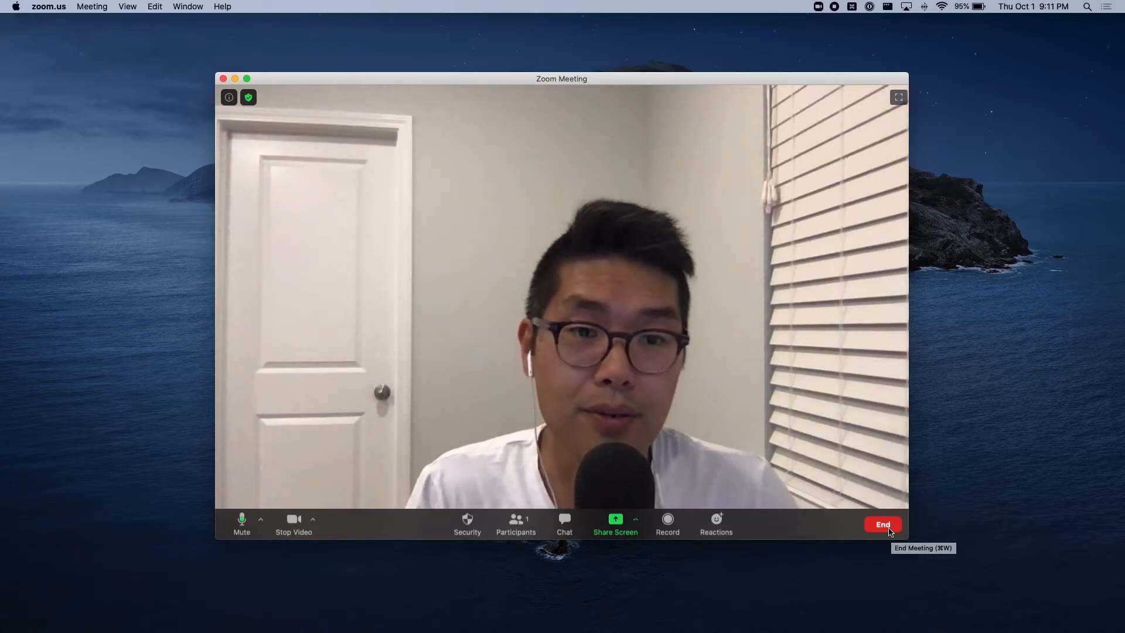
left_click(888, 530)
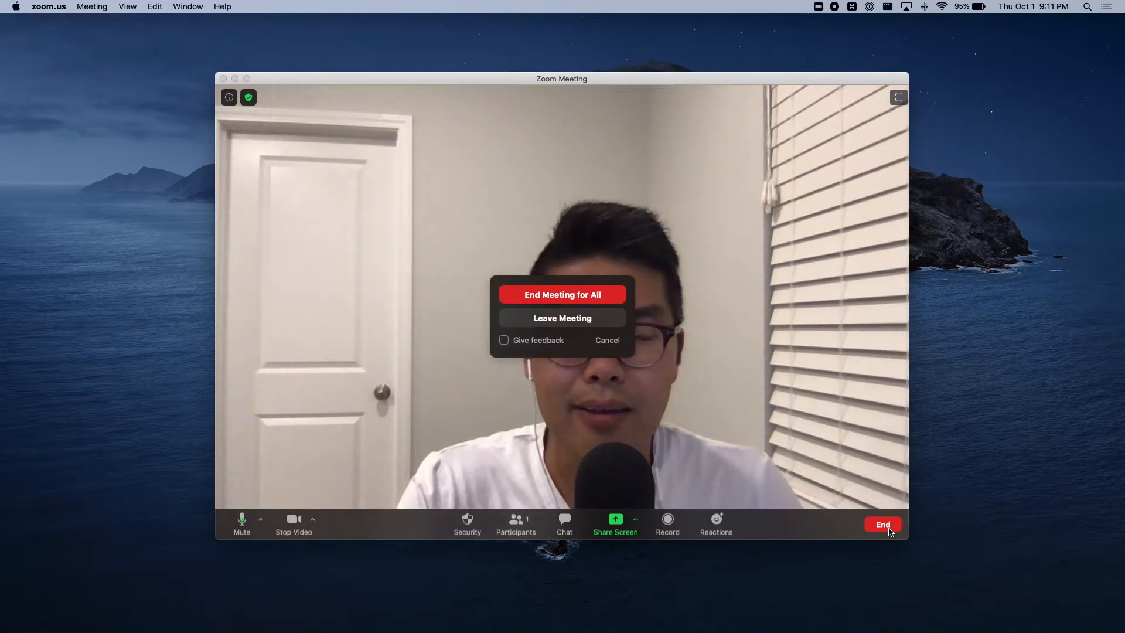
left_click(599, 295)
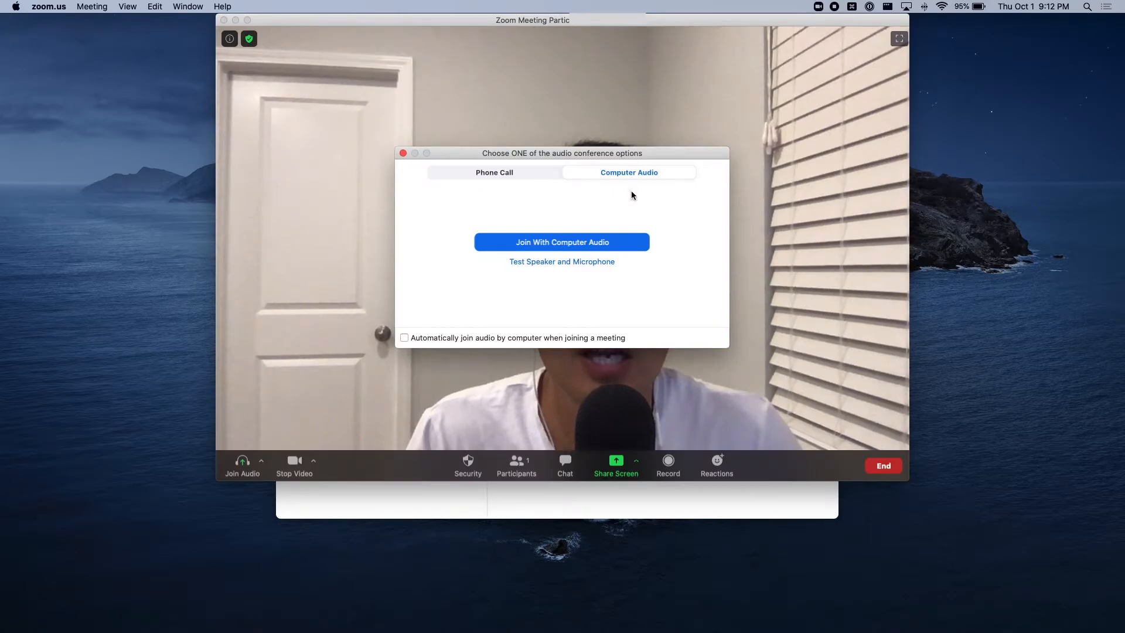
Step: Connect computer audio in the restarted meeting, move its window away from the screen edge, and end that meeting
left_click(630, 243)
left_click_drag(641, 20, 631, 107)
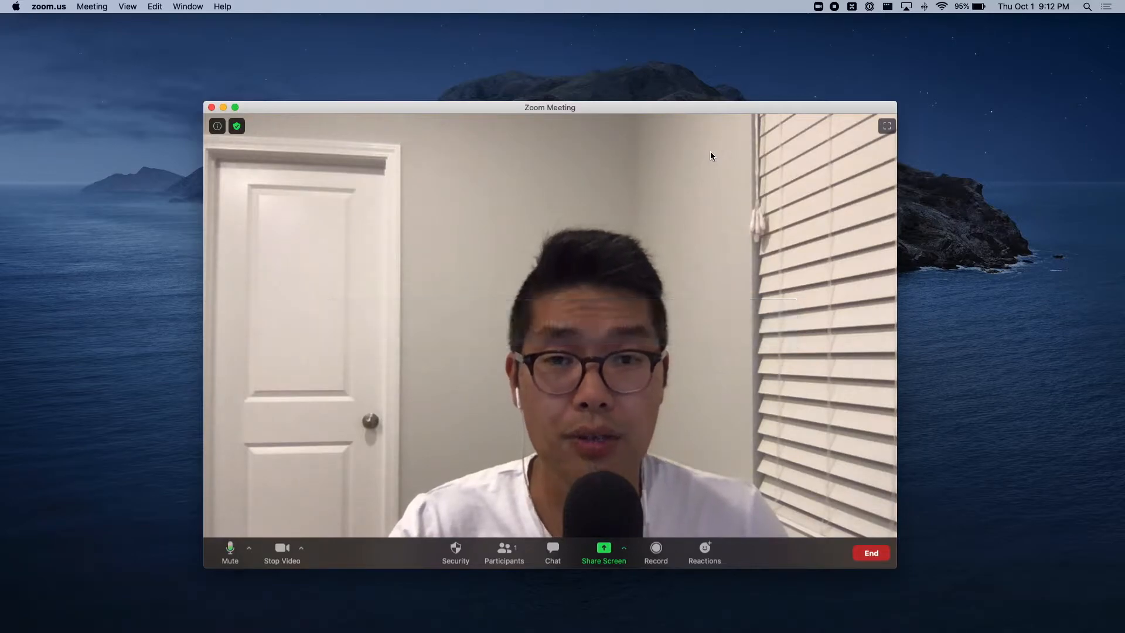
key("super+w")
key("Return")
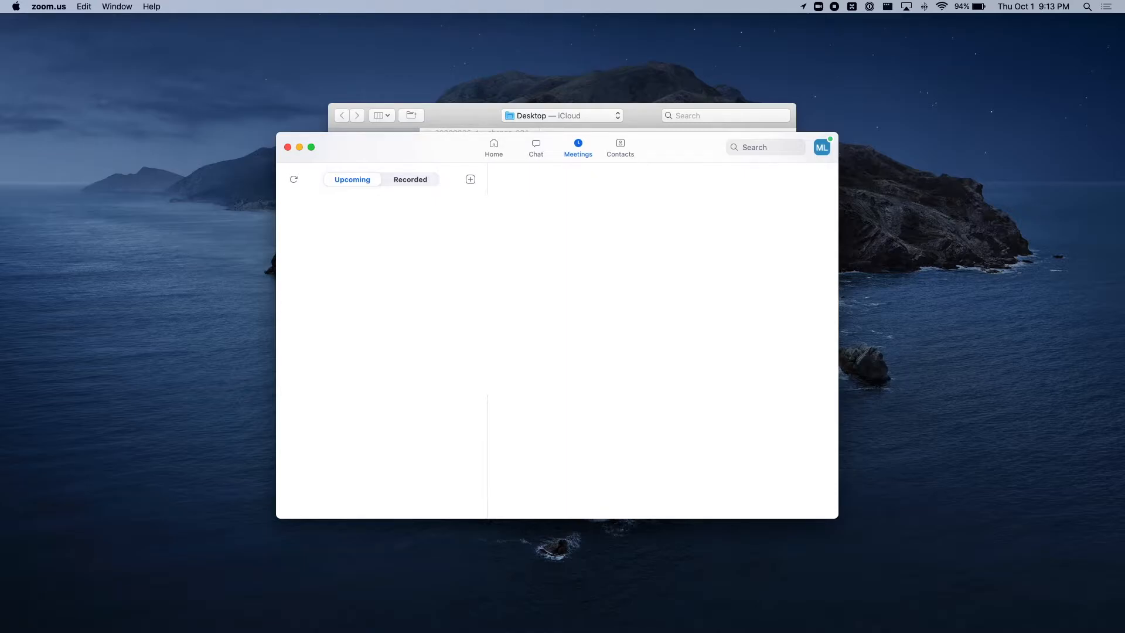
Step: Open Keyboard Maestro and create a macro named "Hang up Zoom" in the Communication group
key("super+space")
type("keyb")
key("Return")
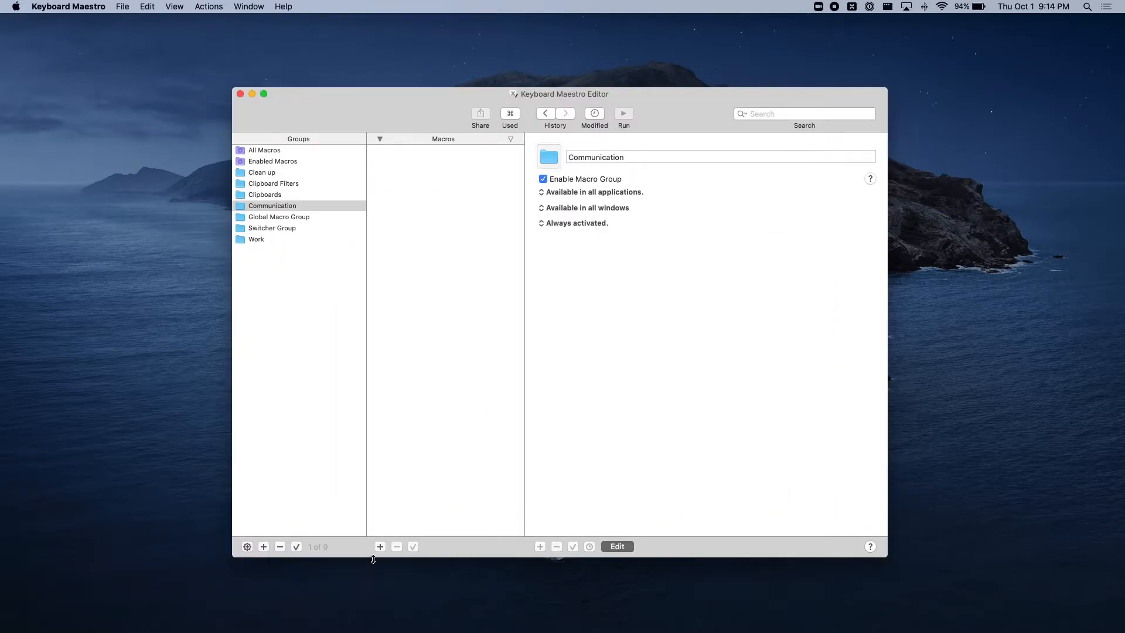
left_click(380, 547)
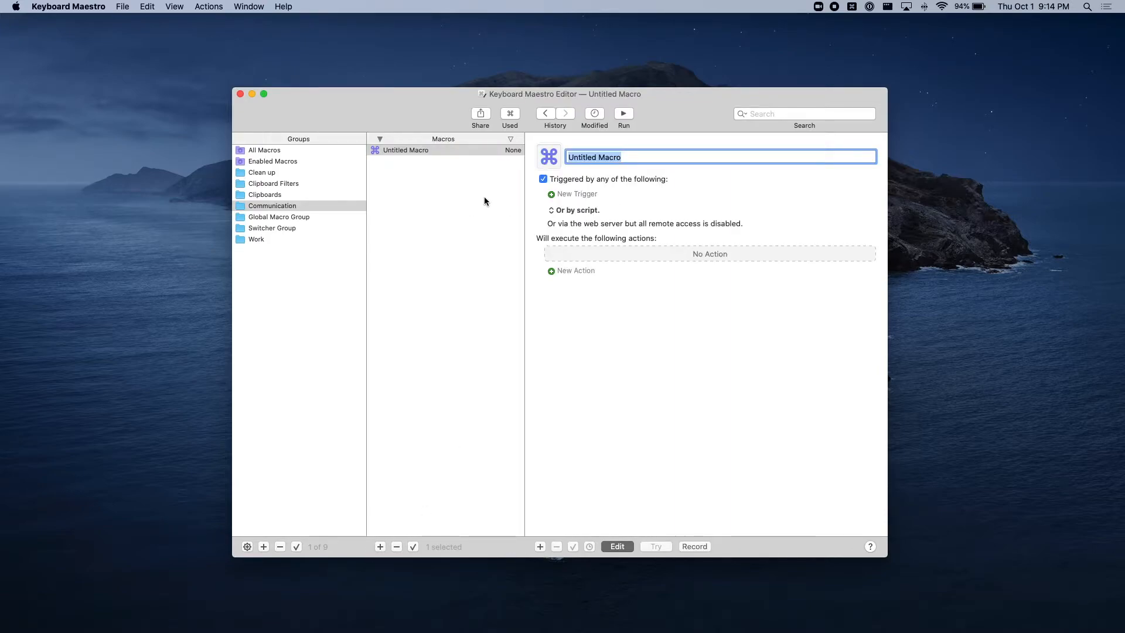
type("Hand u")
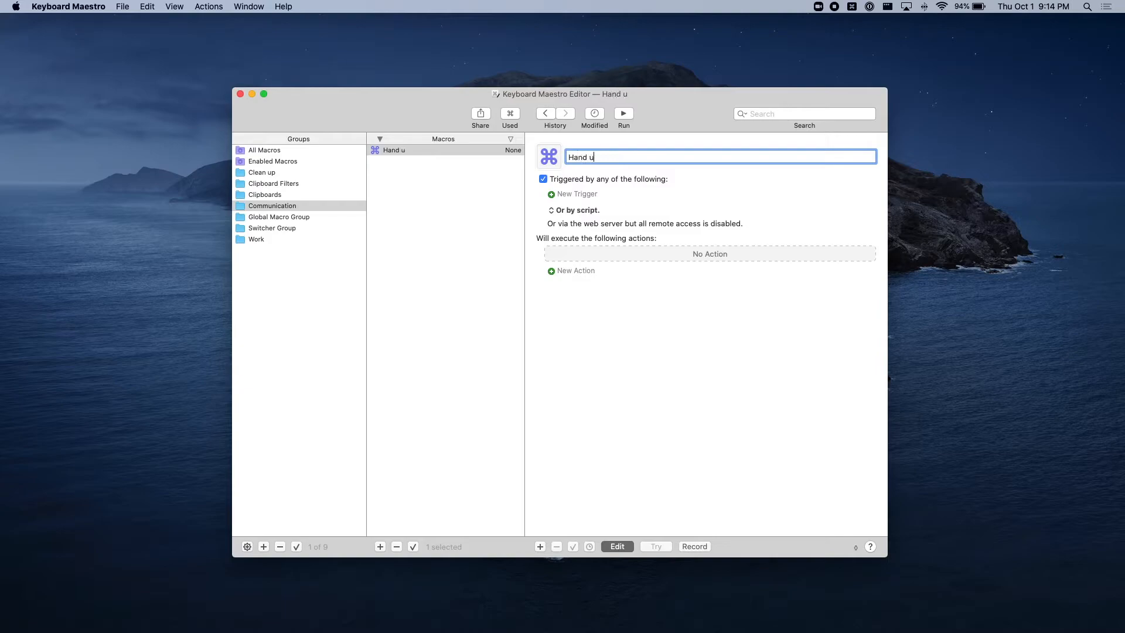
key("BackSpace")
key("BackSpace")
key("BackSpace")
type("g up")
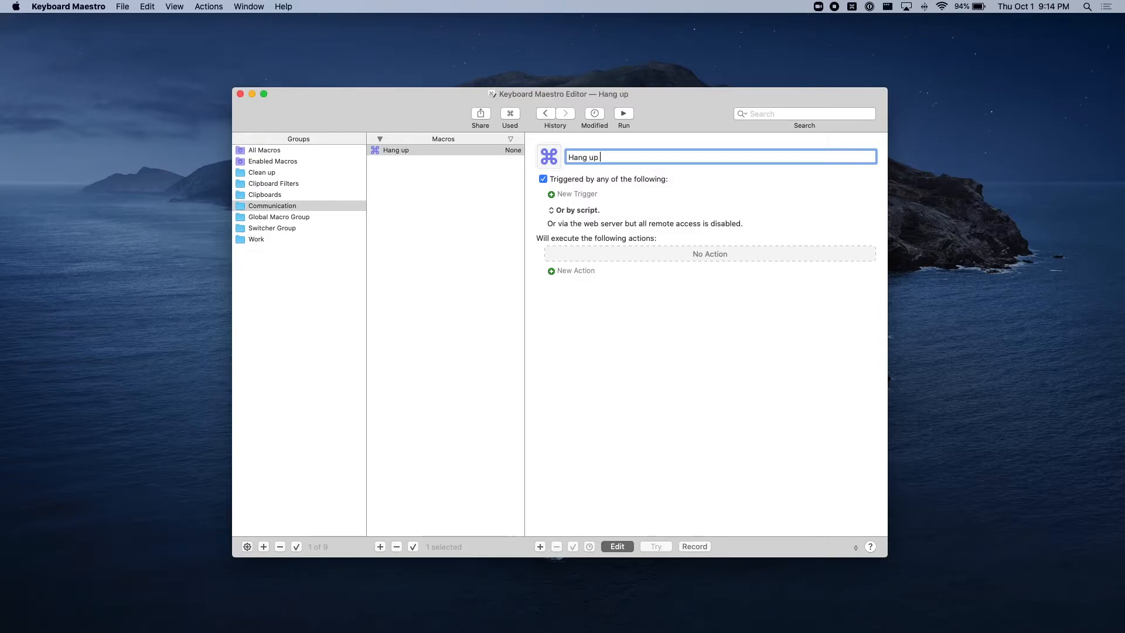
type(" Zoom")
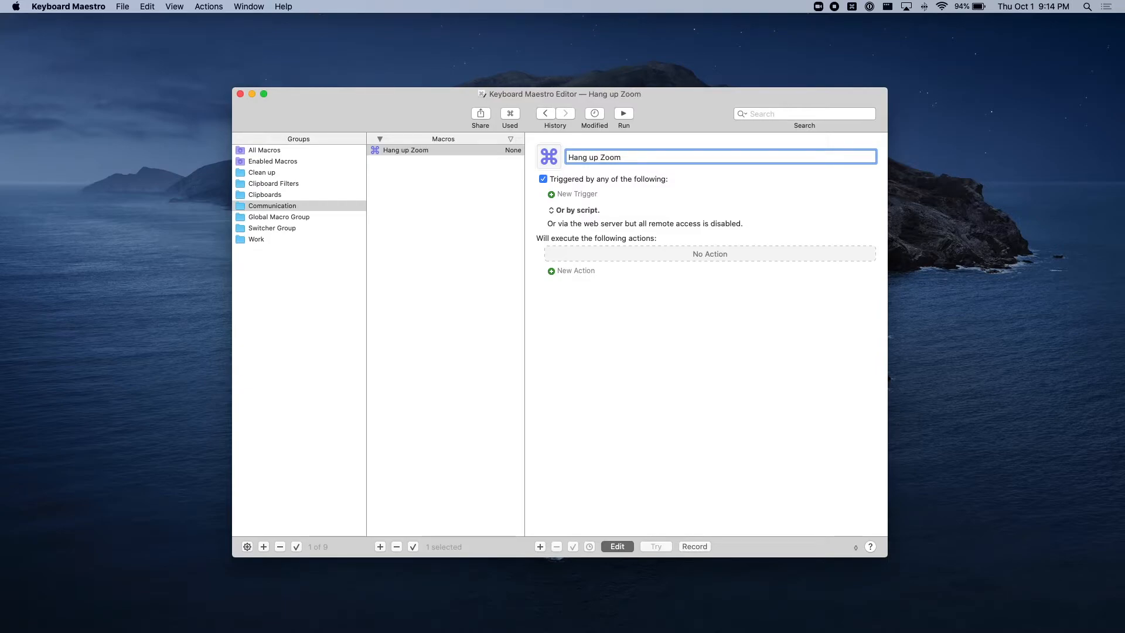
Step: Add a hot key trigger to the macro, using ⇧⌘H with the "is tapped twice" condition
left_click(576, 193)
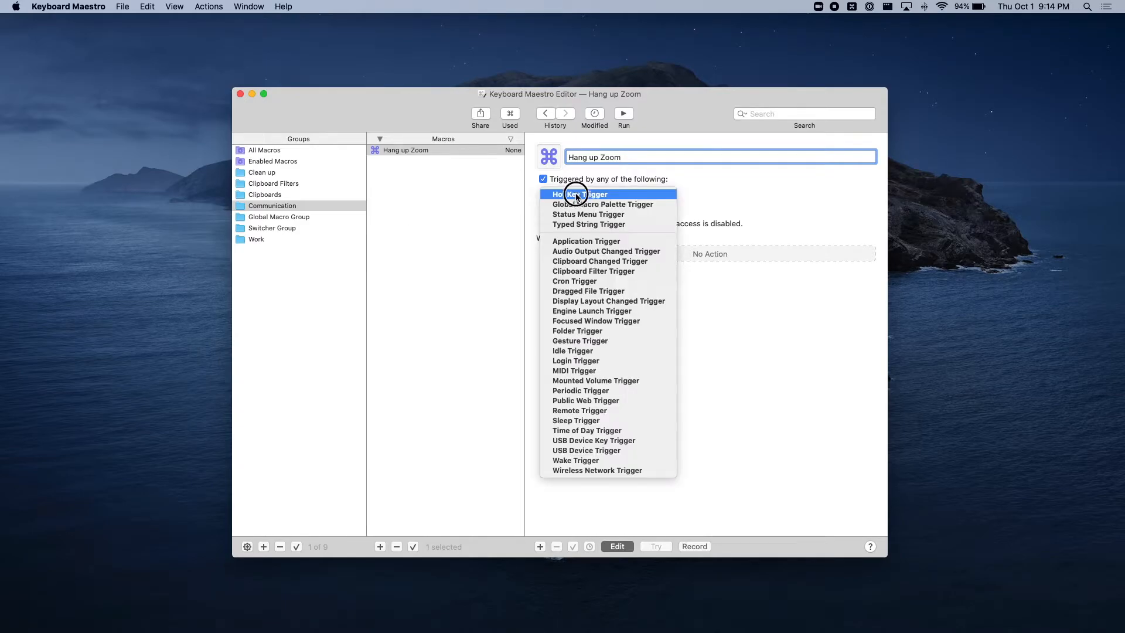
left_click(607, 197)
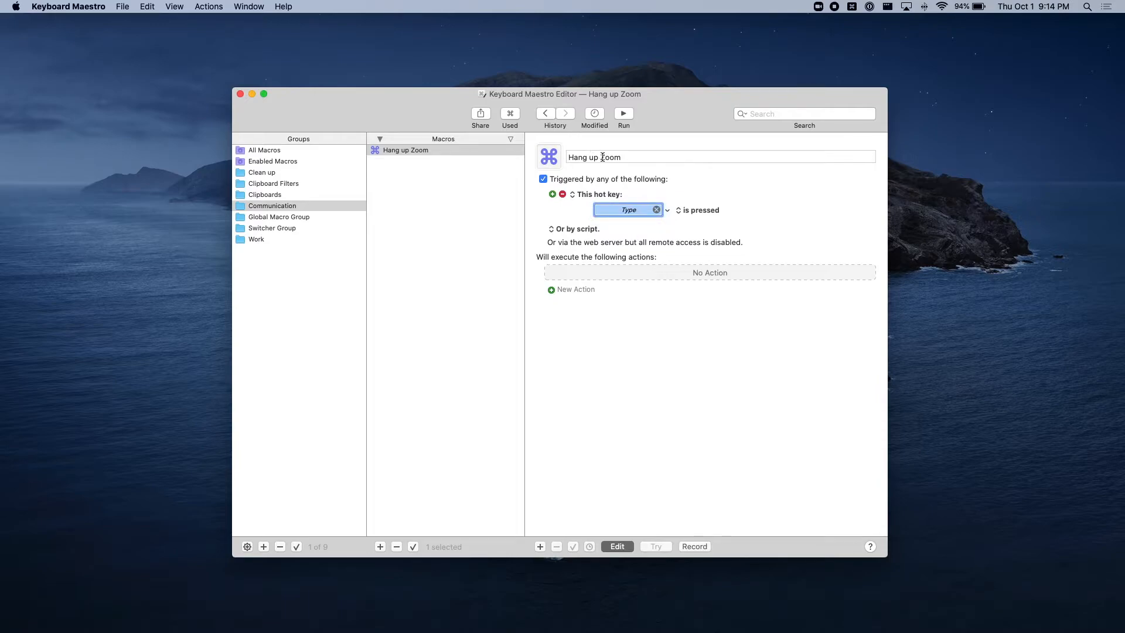
left_click(633, 156)
left_click(659, 157)
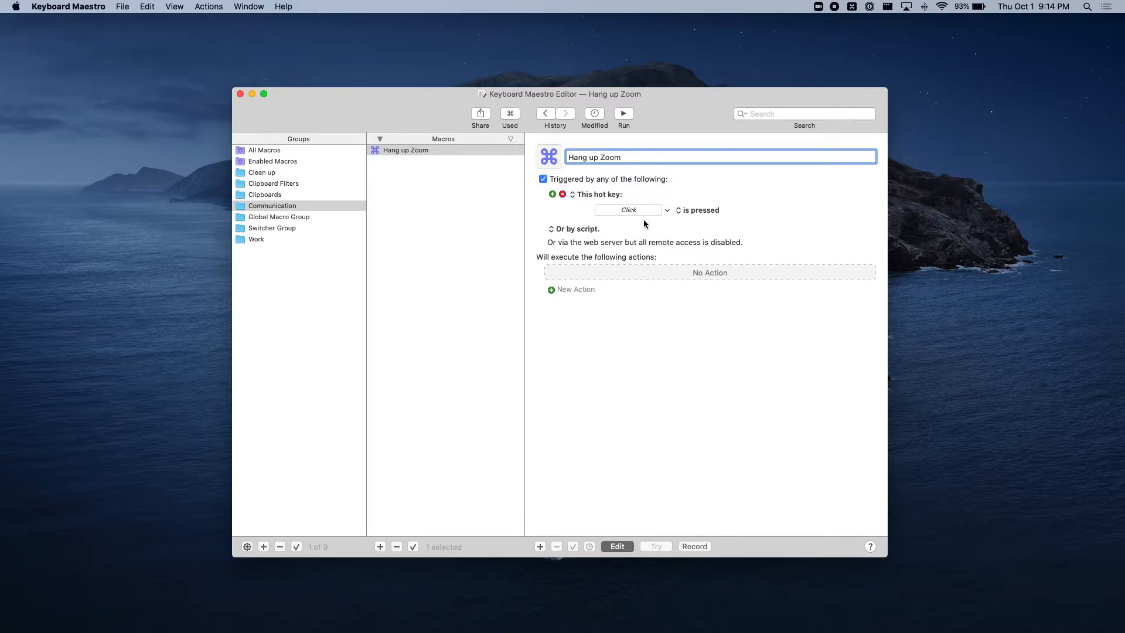
key("Tab")
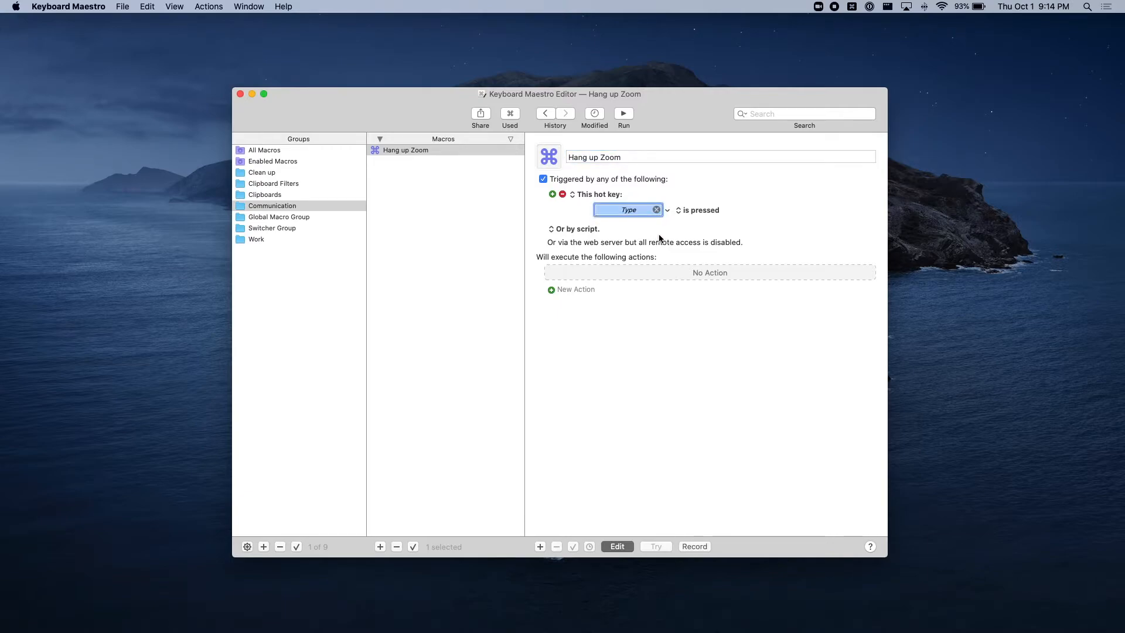
key("shift+super+h")
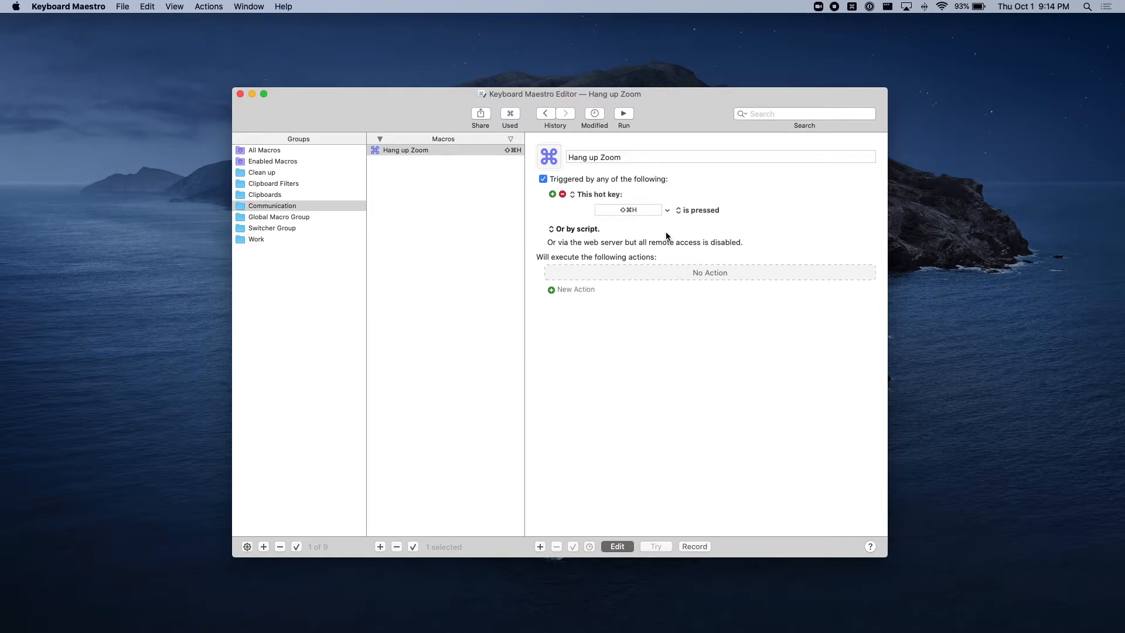
left_click(697, 210)
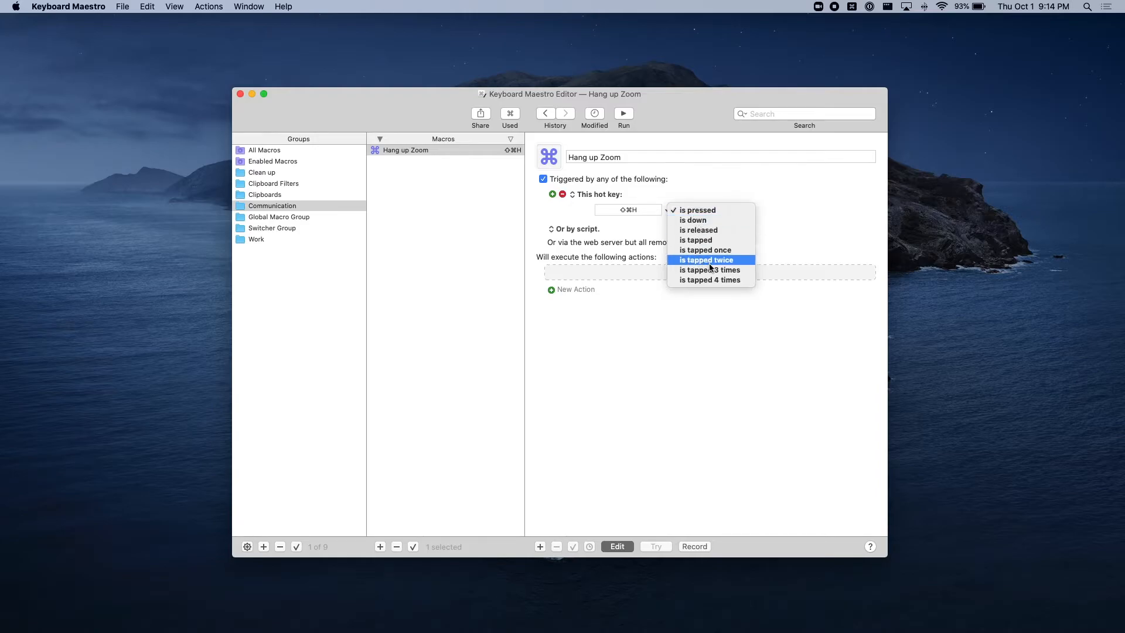
left_click(746, 260)
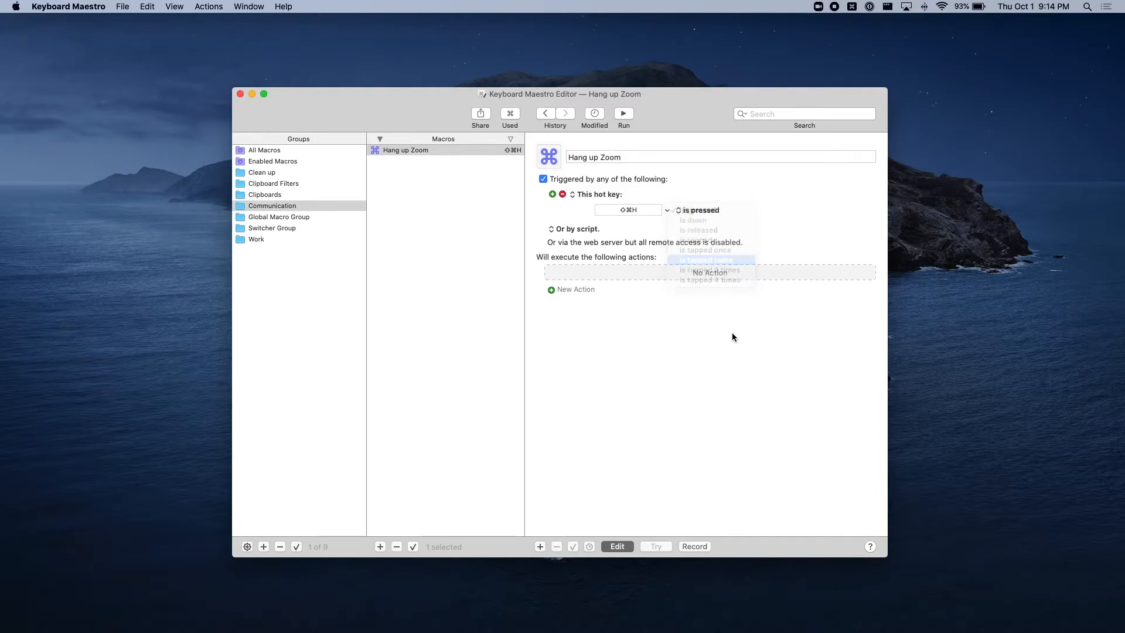
left_click(731, 337)
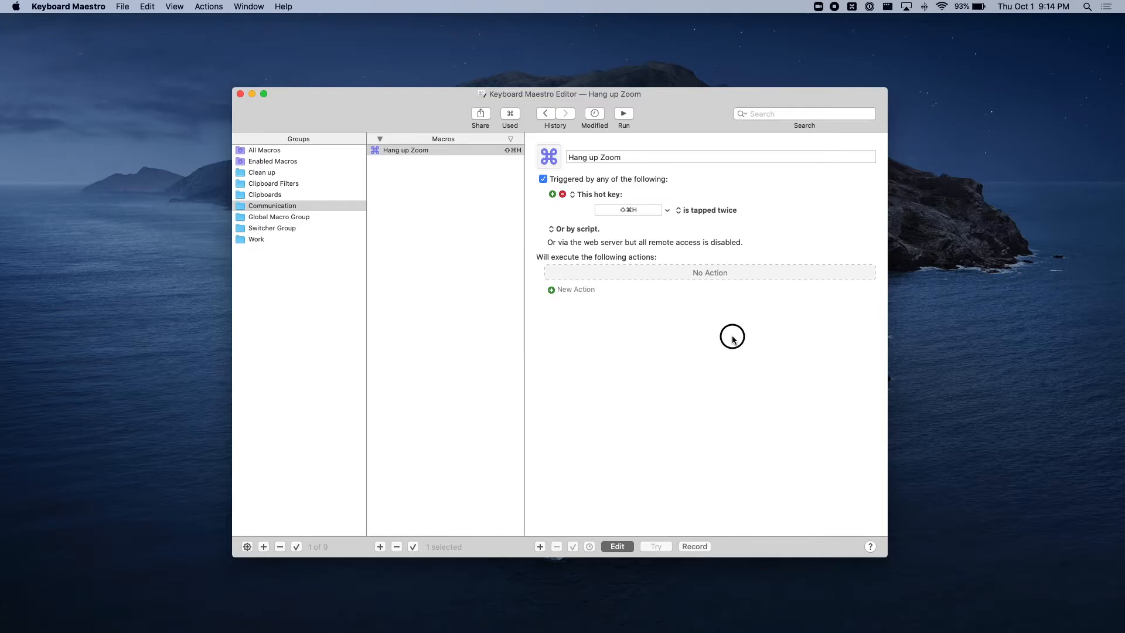
Step: Add an Activate a Specific Application action to the macro and set its application to zoom.us
left_click(573, 290)
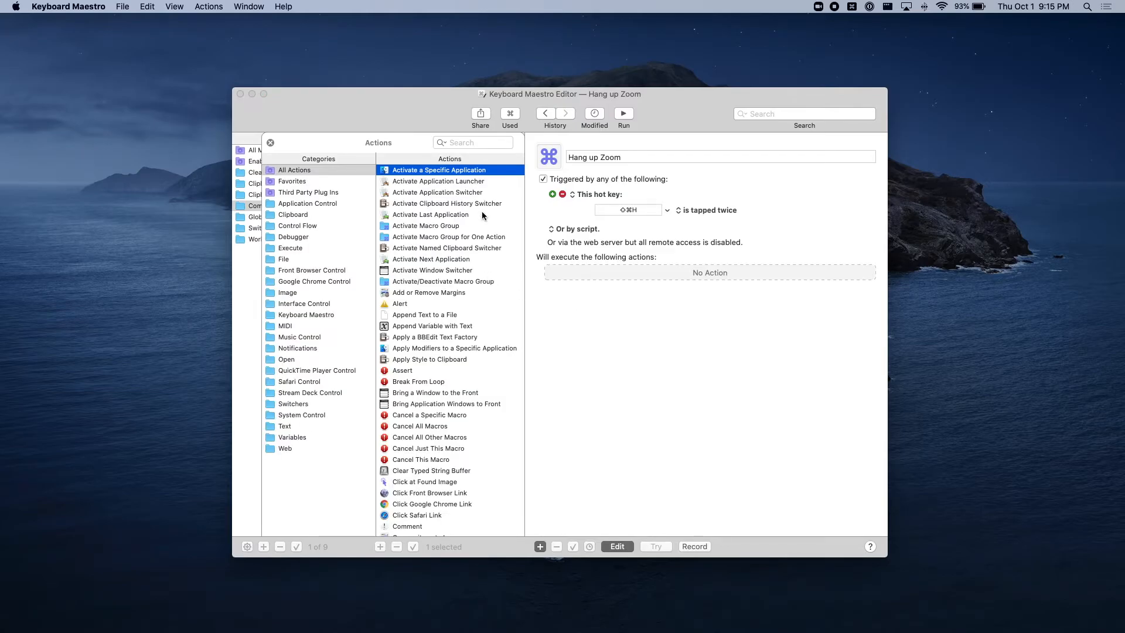
left_click(414, 172)
left_click_drag(414, 173, 656, 276)
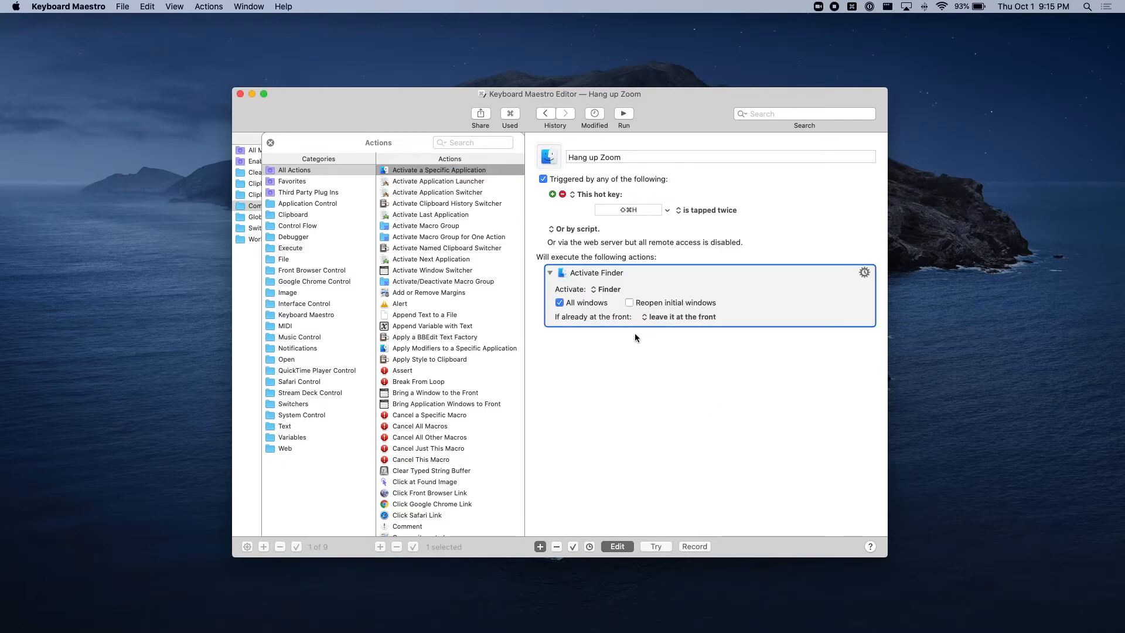
left_click(604, 289)
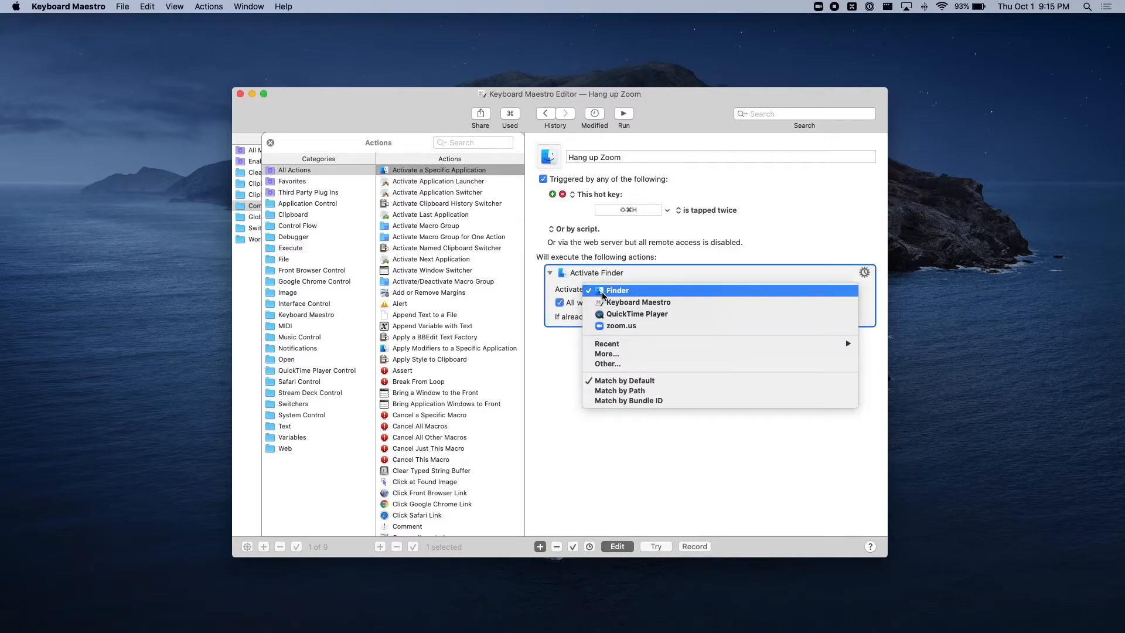
left_click(615, 326)
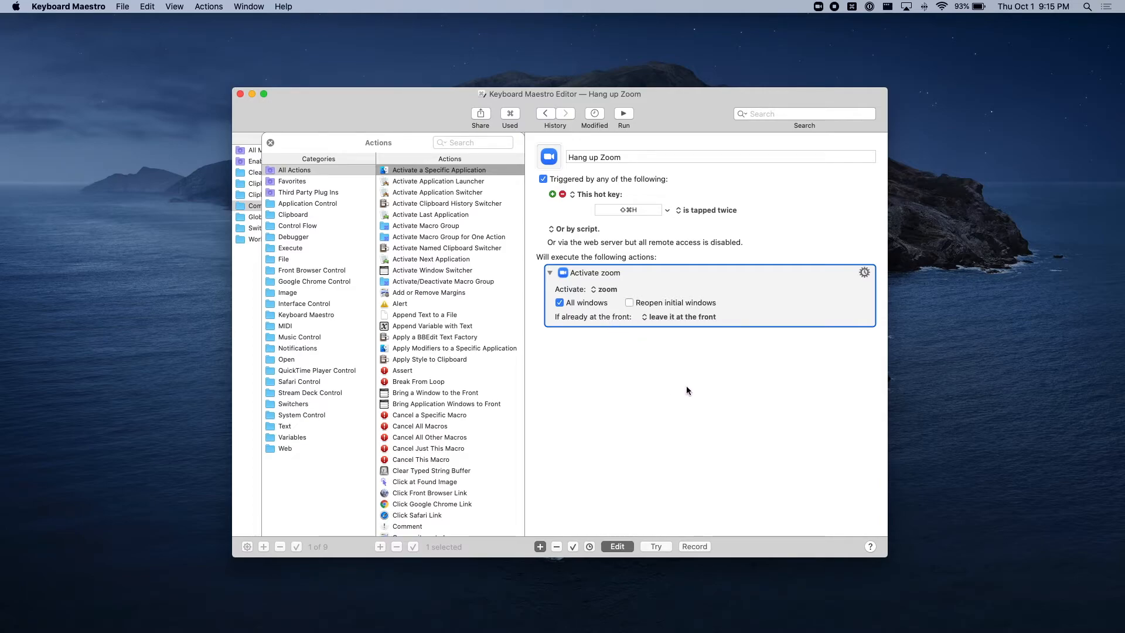
Step: Add two Type a Keystroke actions below the Zoom activation, the first simulating ⌘W and the second simulating Return
left_click(494, 143)
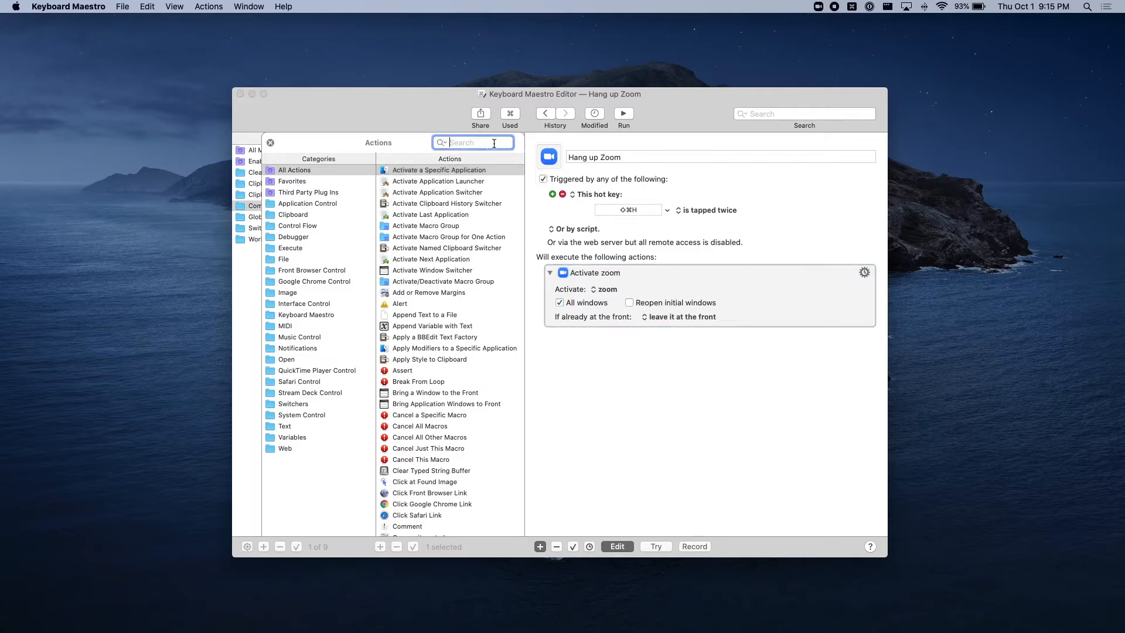
type("keyboa")
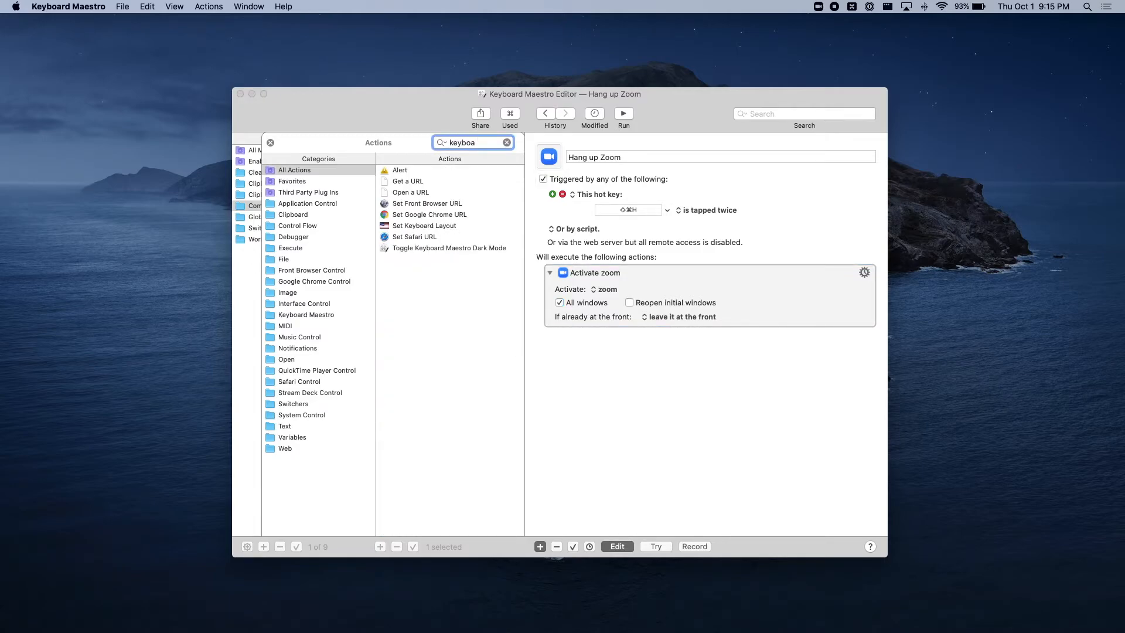
key("BackSpace")
key("BackSpace")
key("BackSpace")
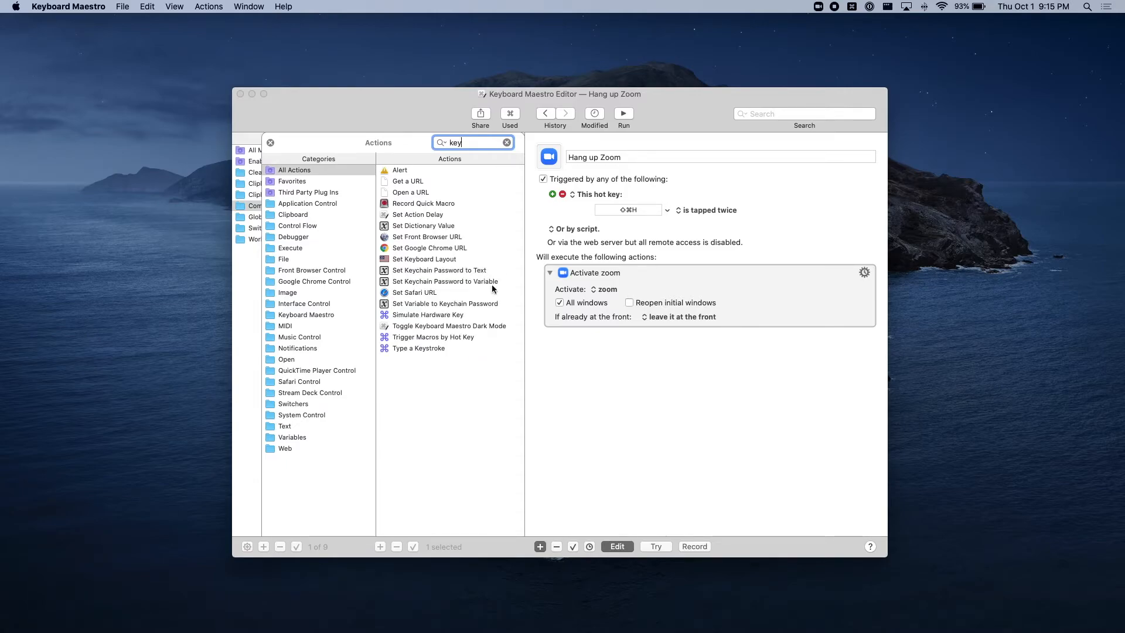
left_click_drag(436, 350, 646, 330)
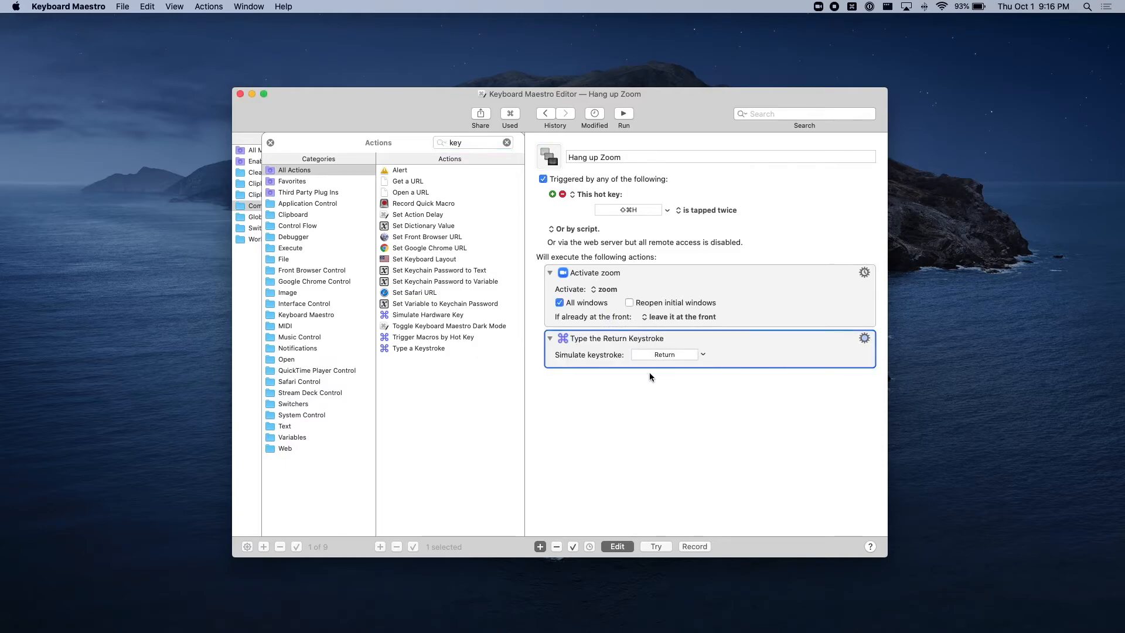
left_click(679, 354)
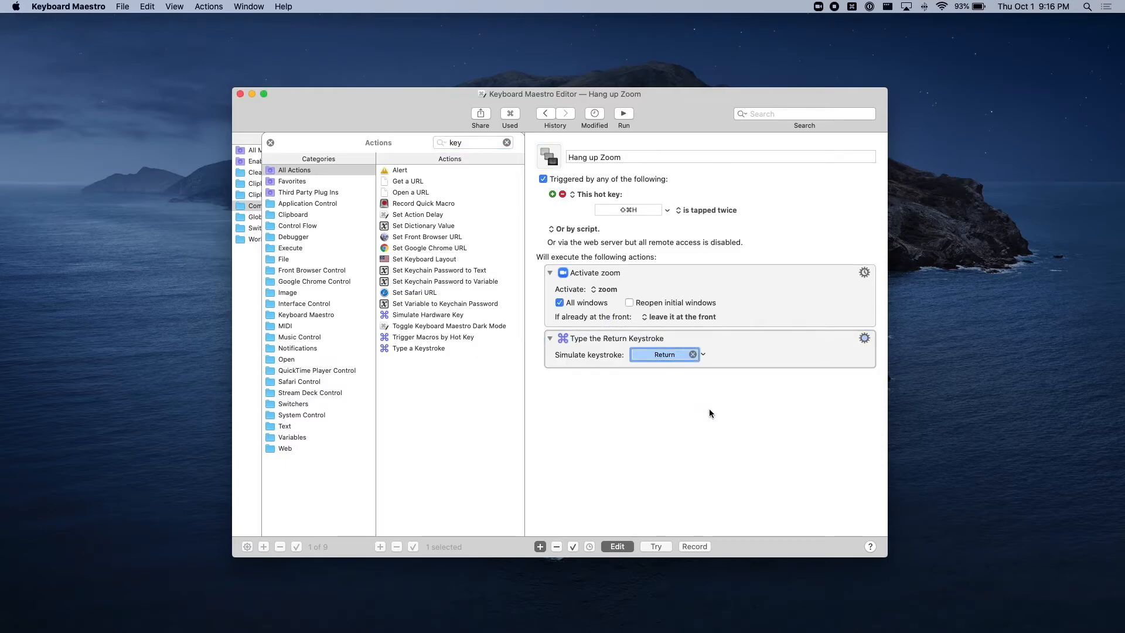
key("super+w")
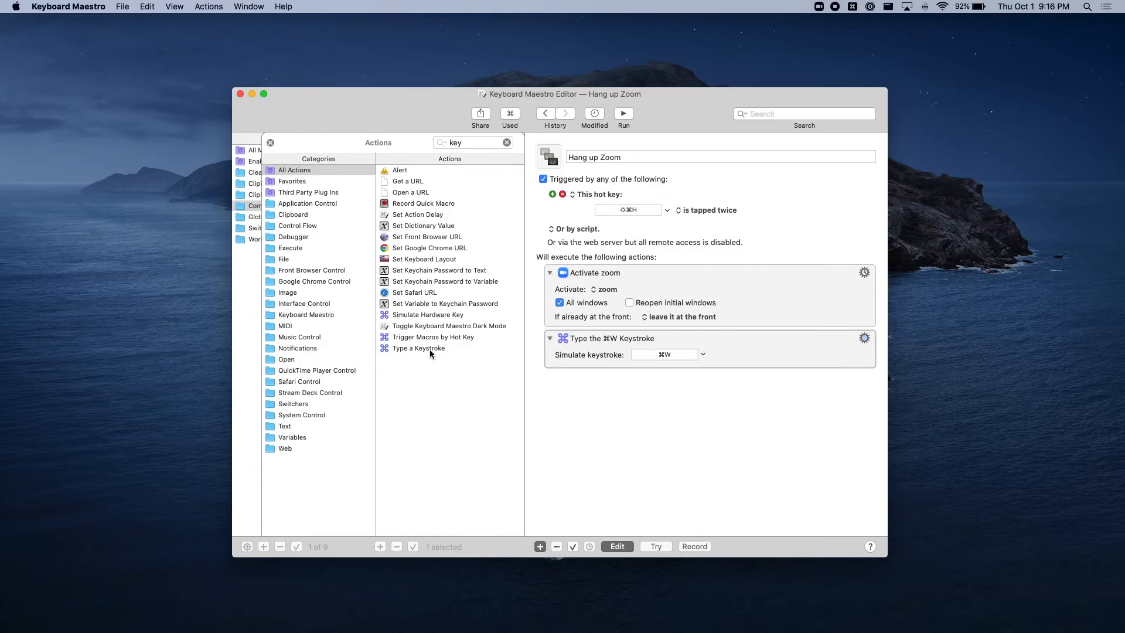
left_click_drag(430, 352, 571, 372)
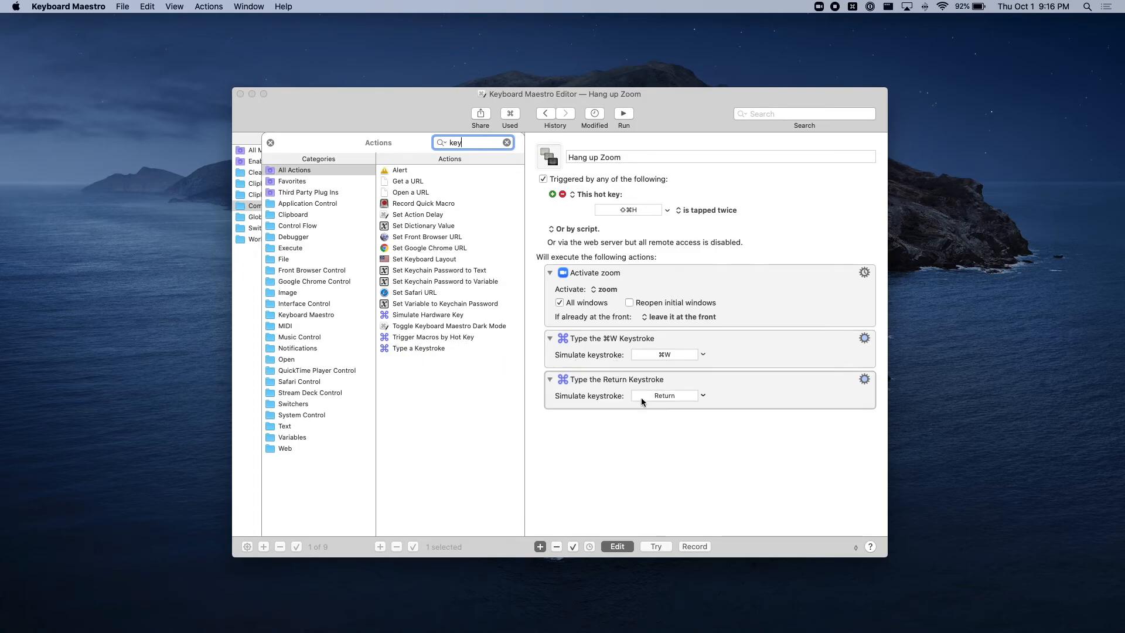
key("Return")
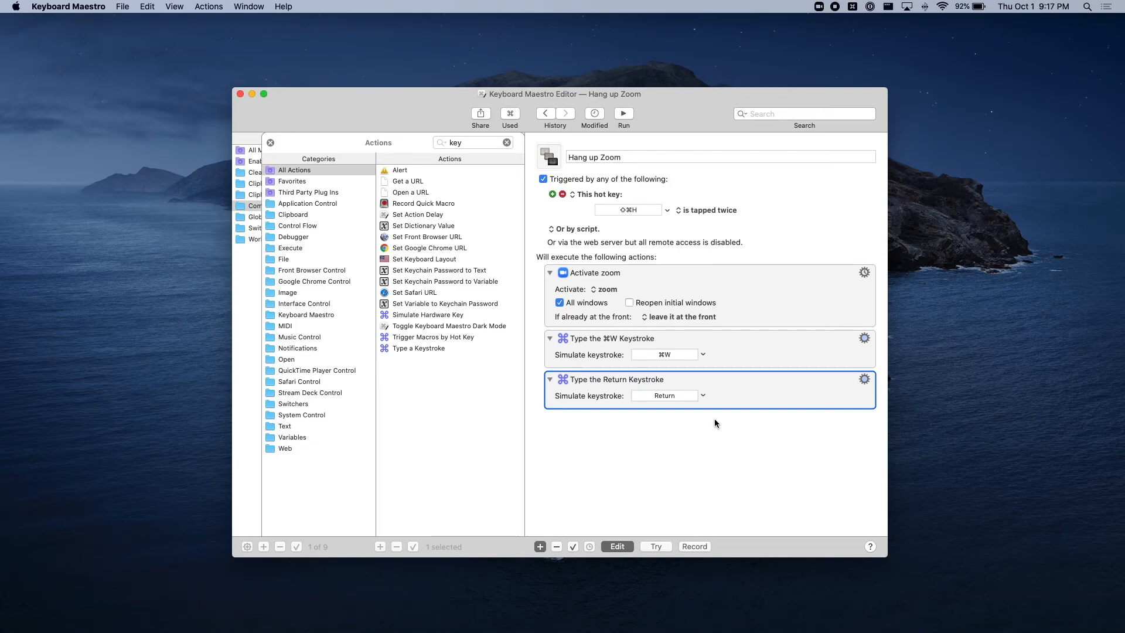
Step: Switch to Zoom, join a meeting with computer audio, and end it to test hanging up
key("super+Tab")
key("super+Tab")
key("super+Tab")
left_click(530, 285)
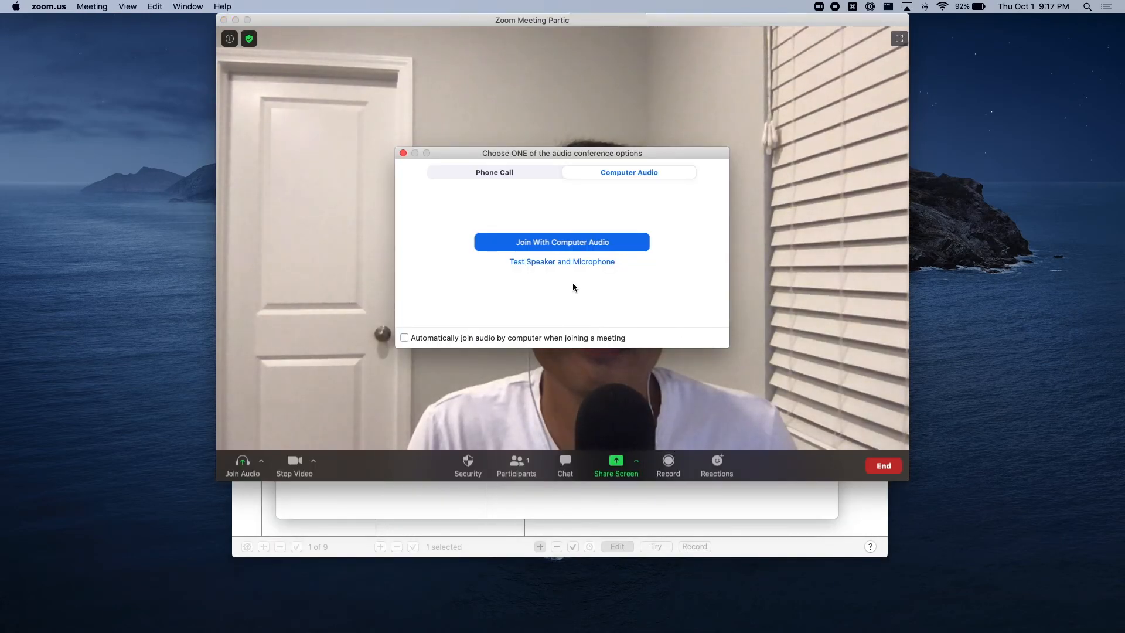
left_click(577, 247)
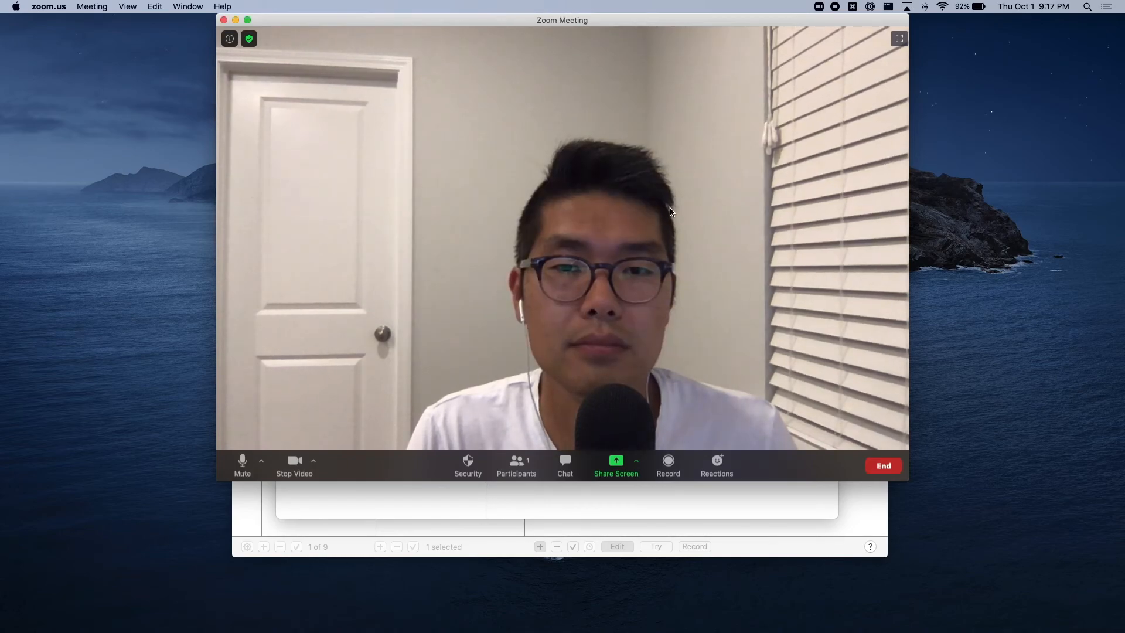
left_click_drag(620, 24, 629, 66)
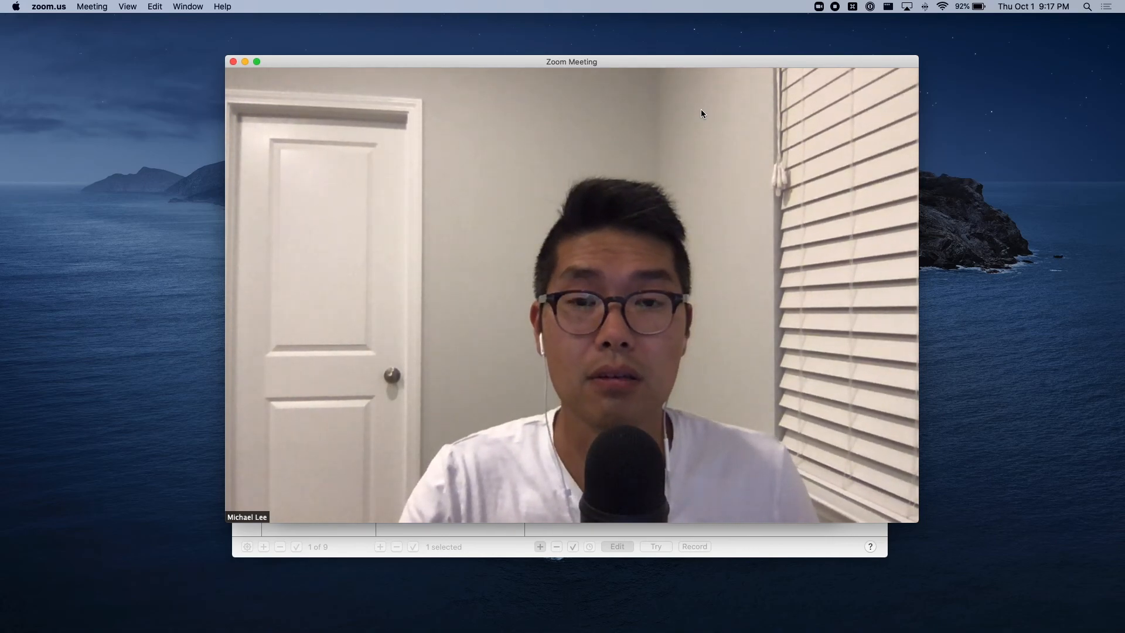
key("super+w")
key("Return")
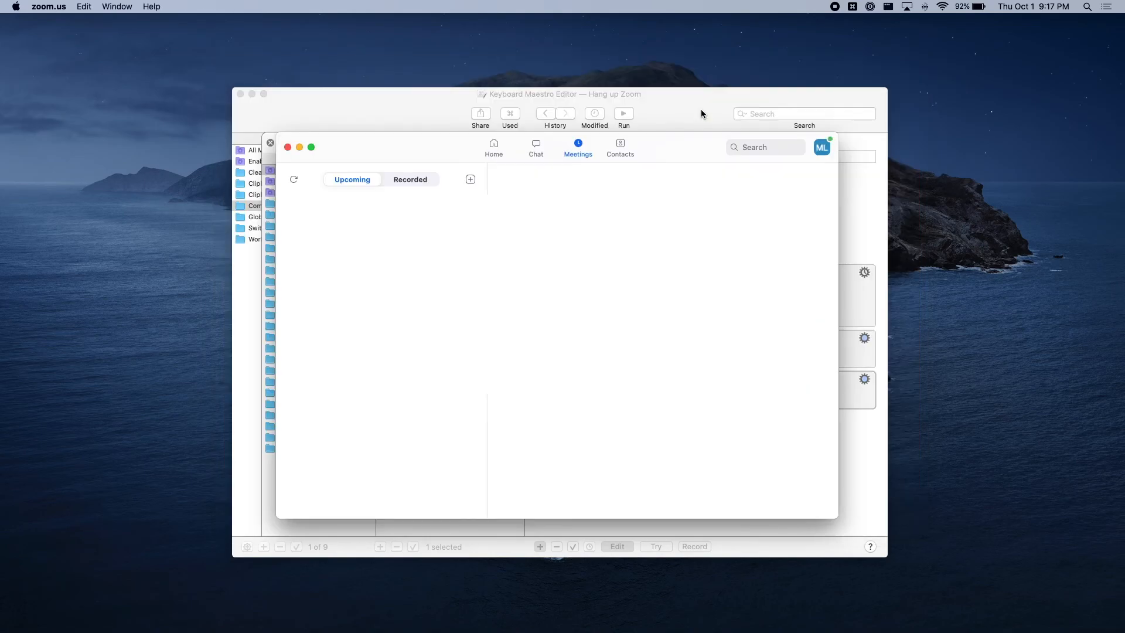